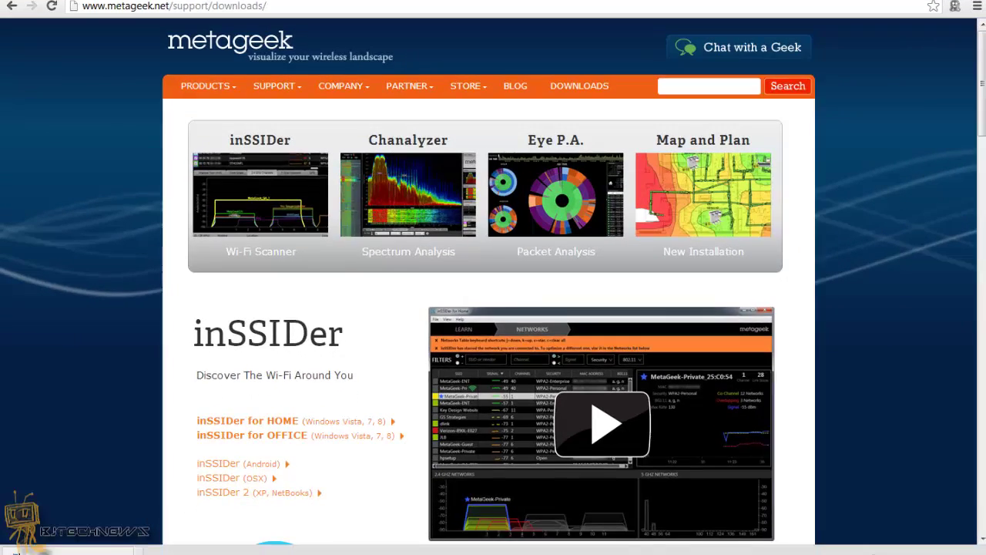
Step: Run the downloaded inSSIDer 3 installer and install it for all users through to Finish
left_click(69, 550)
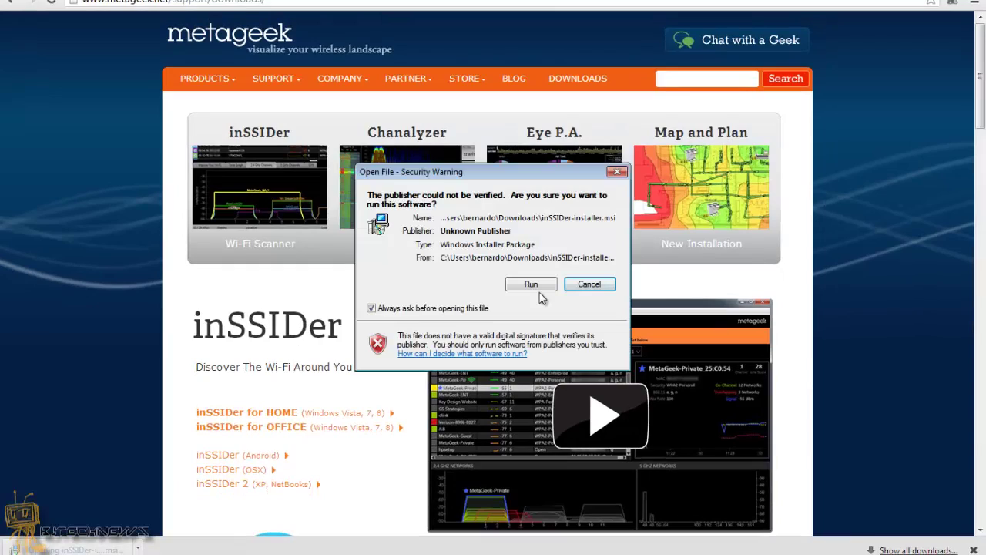
left_click(539, 289)
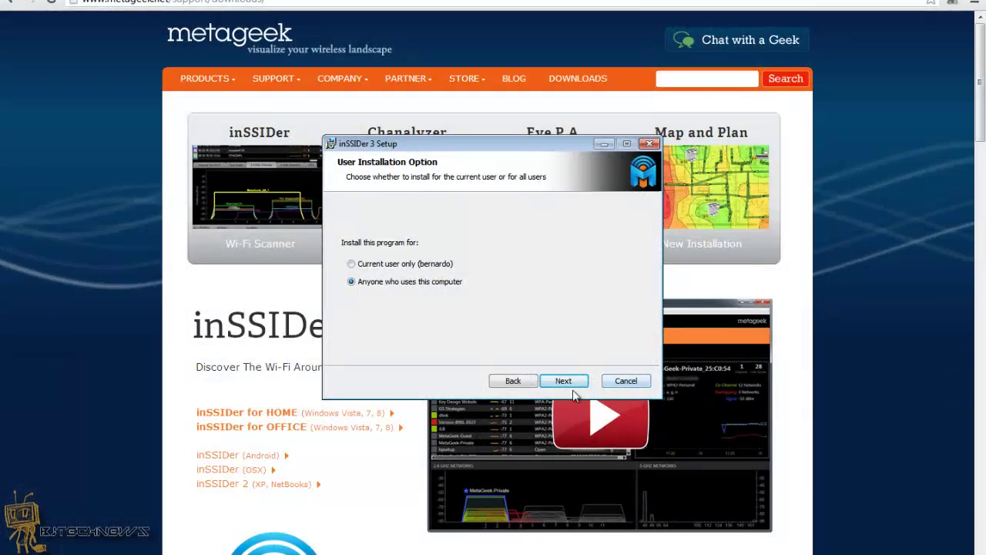
left_click(571, 390)
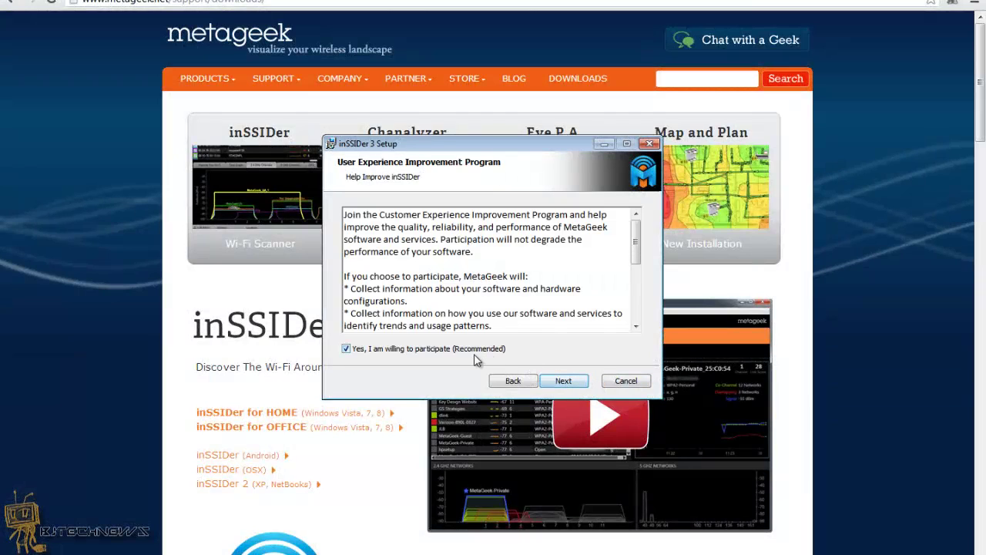
left_click(561, 382)
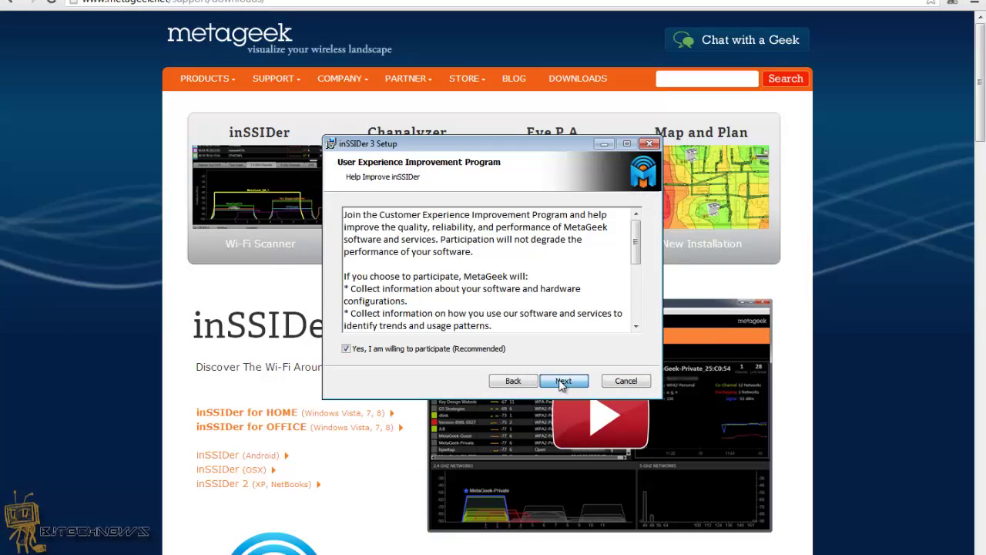
left_click(561, 383)
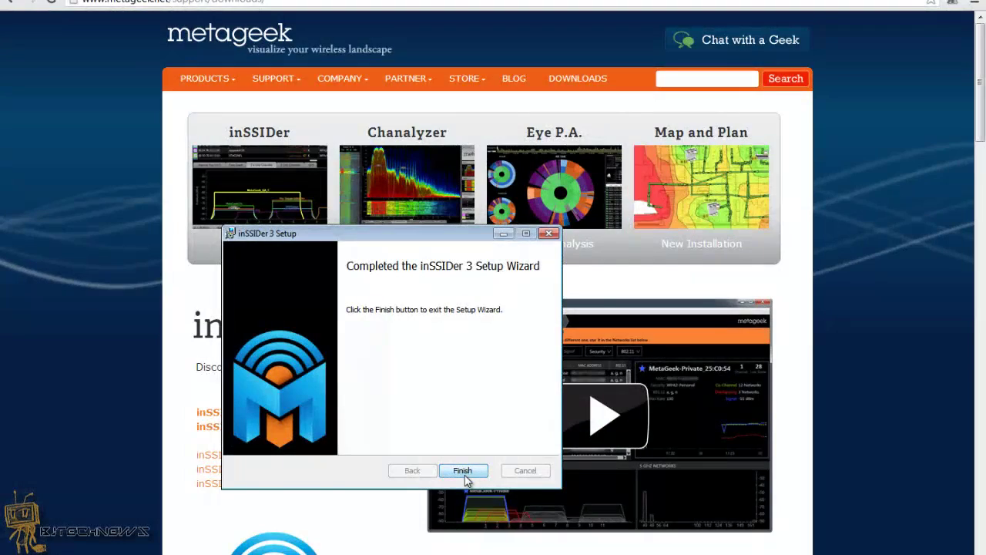
left_click(464, 472)
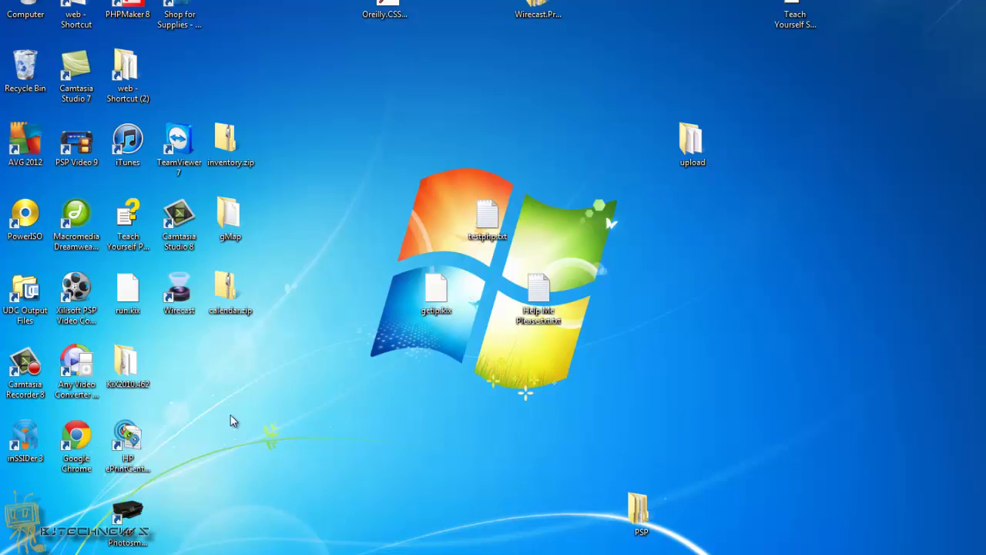
Step: Launch inSSIDer 3 from its desktop shortcut
double_click(29, 458)
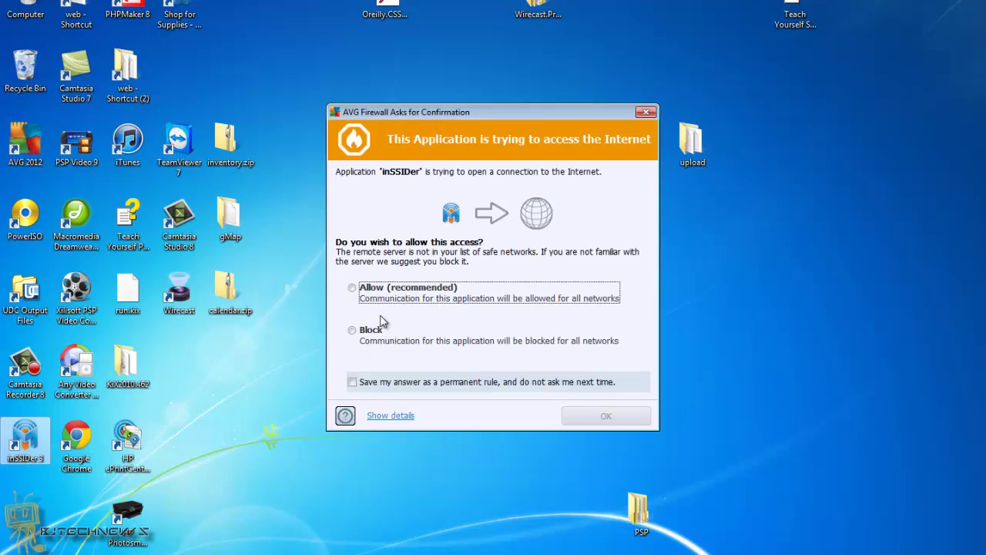
Step: Allow inSSIDer internet access in AVG Firewall, saved as a permanent rule
left_click(352, 289)
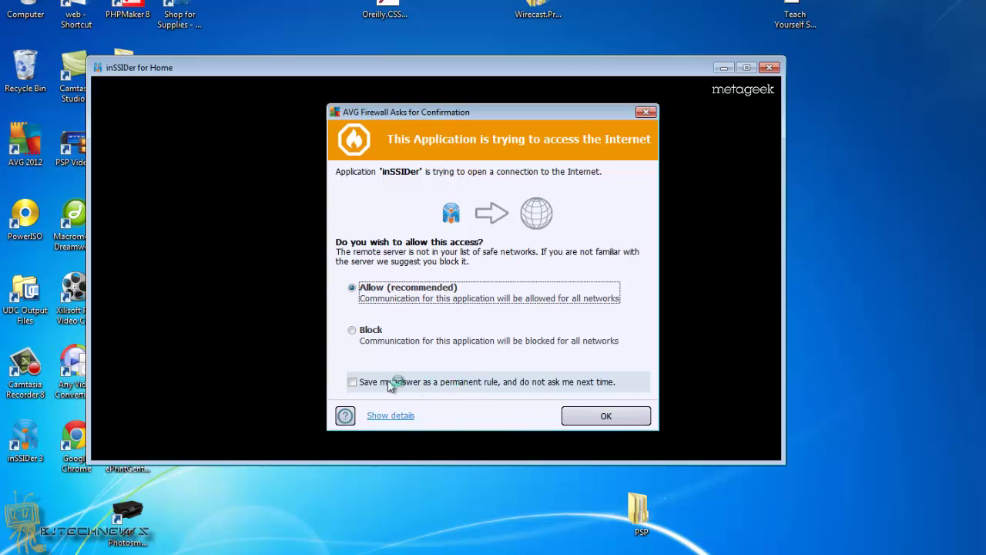
left_click(353, 381)
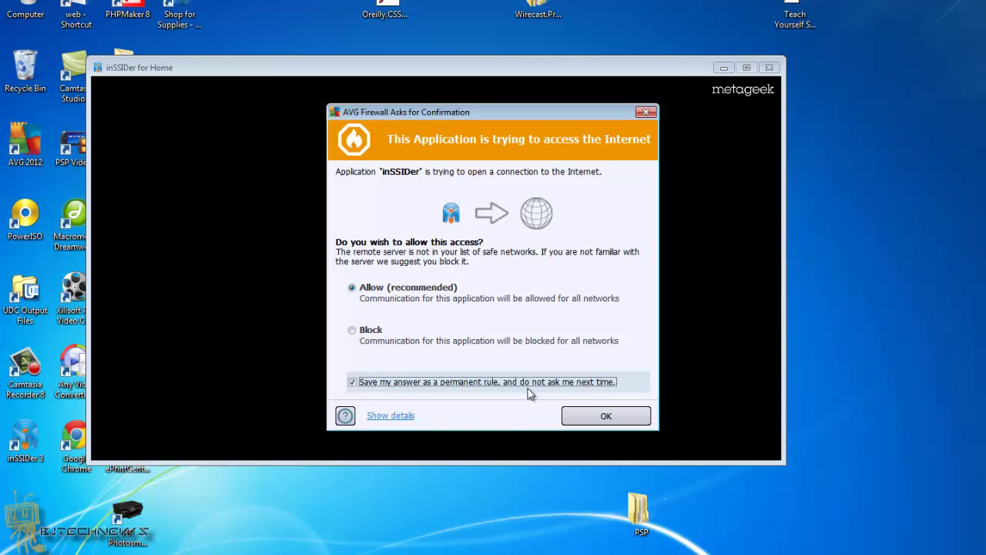
left_click(584, 415)
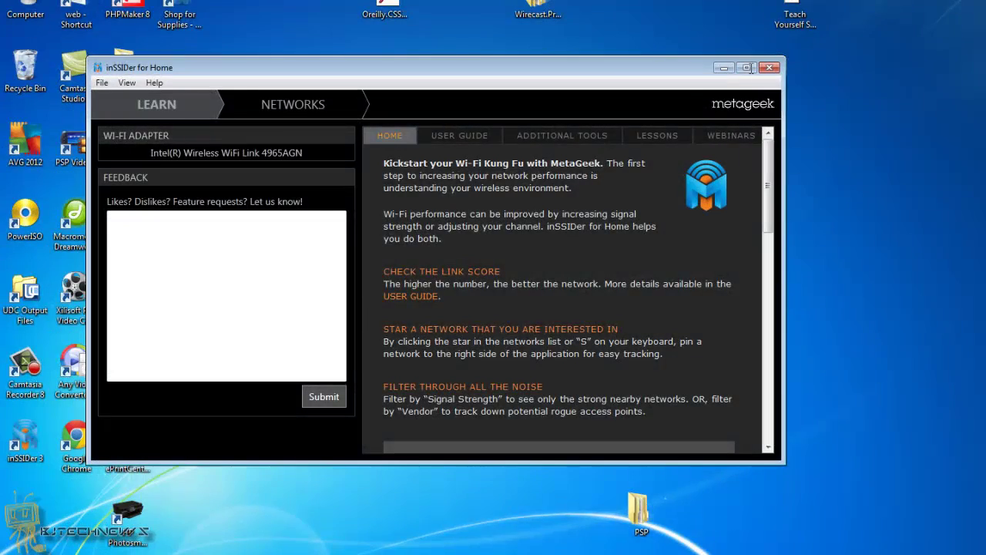
Step: Maximize the inSSIDer for Home window and show the NETWORKS view of nearby Wi-Fi networks
left_click(748, 67)
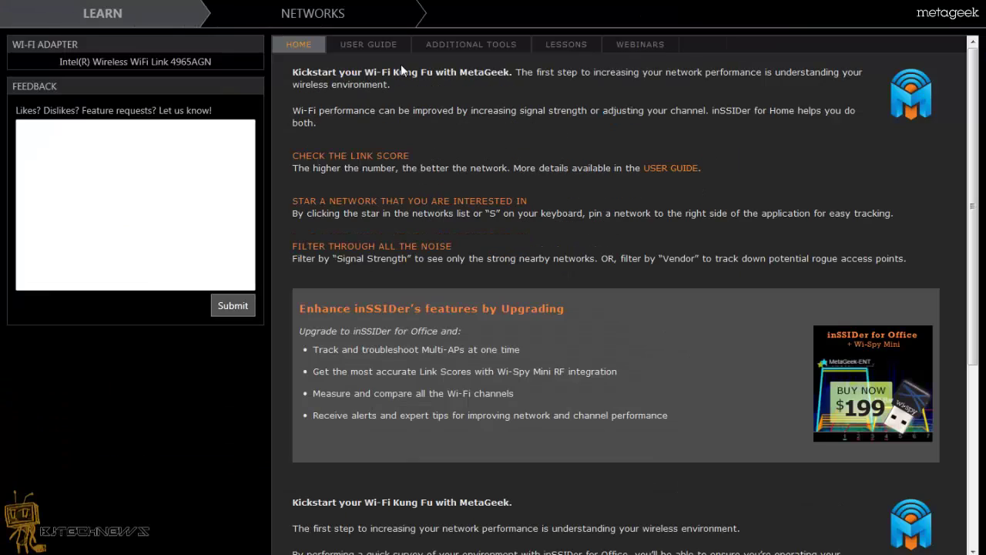
left_click(302, 9)
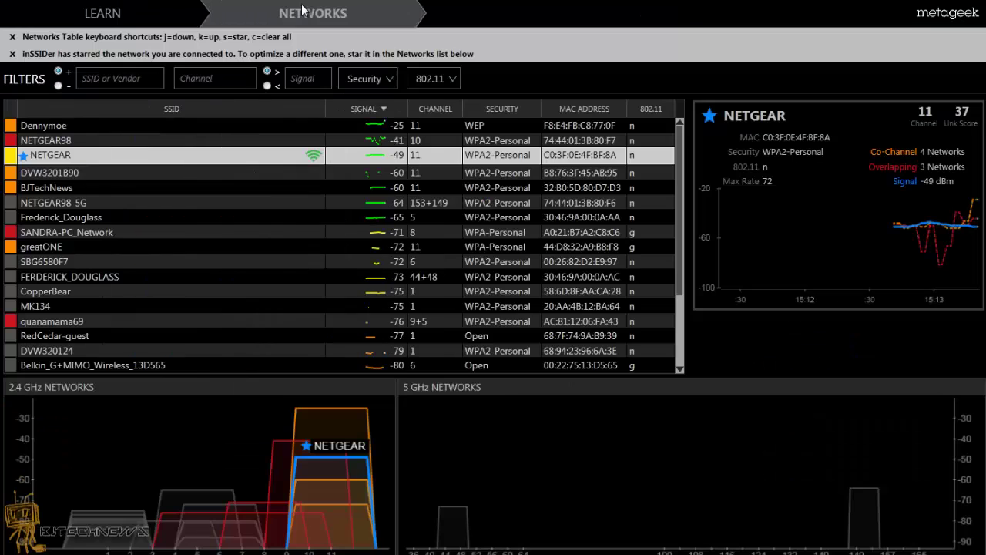
left_click(209, 22)
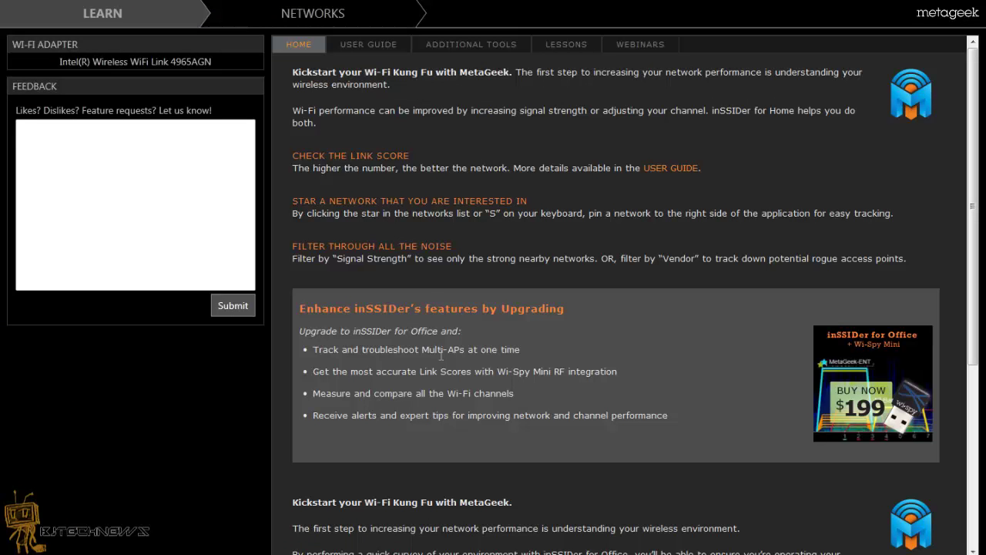
left_click(315, 15)
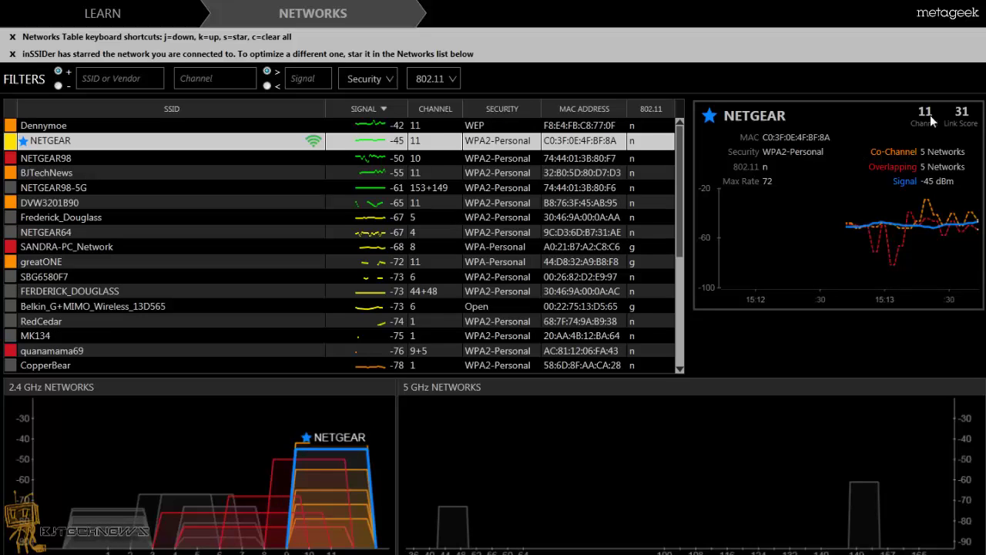
Step: Sort the network list by CHANNEL in descending order, then return to NETWORKS from LEARN
left_click(443, 114)
left_click(443, 114)
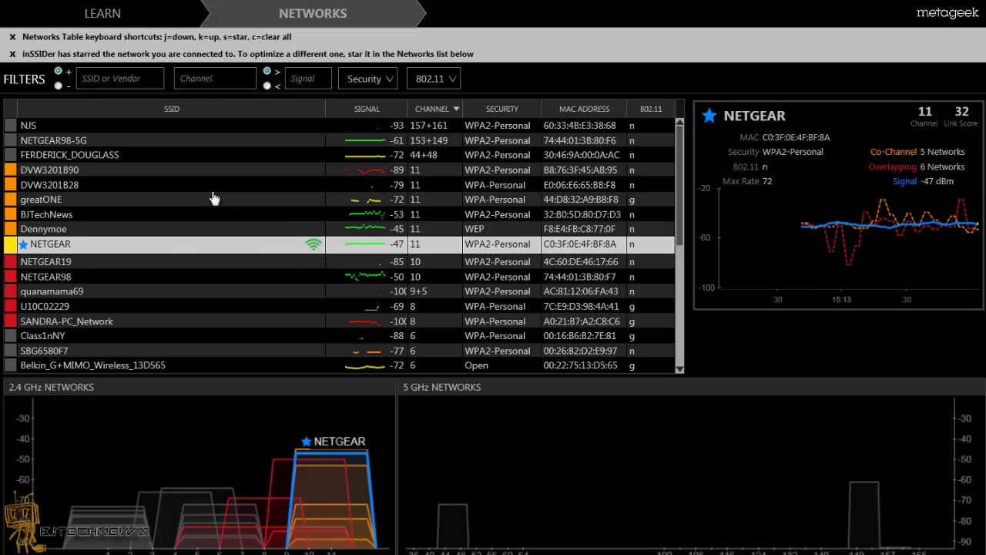
left_click(129, 10)
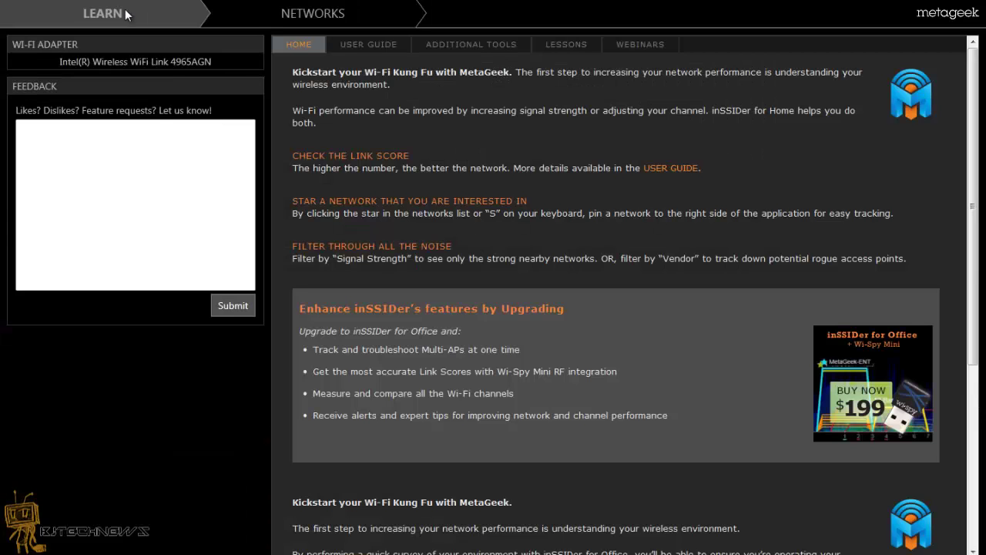
left_click(252, 18)
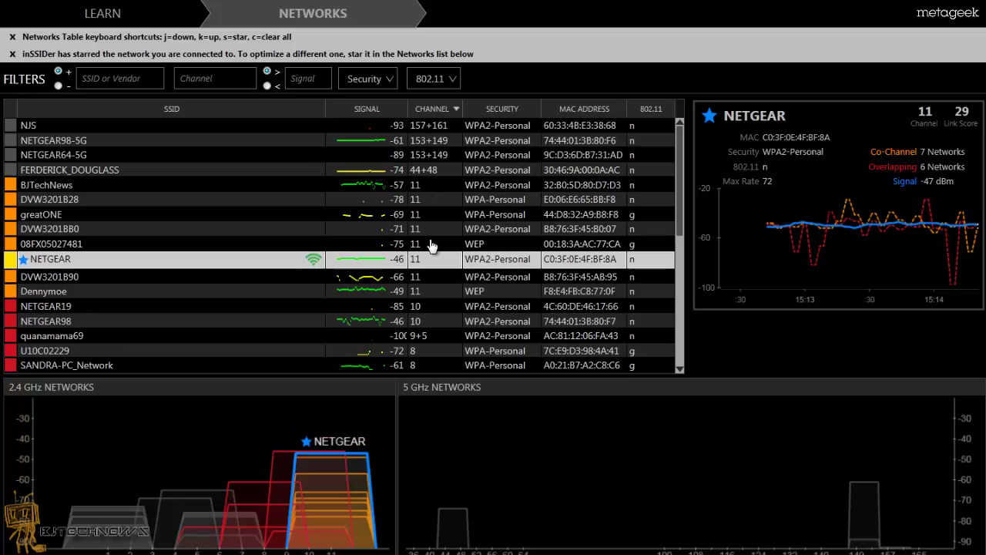
Step: Select the greatONE row, then the BJTechNews row, to show BJTechNews's details
left_click(131, 217)
left_click(131, 193)
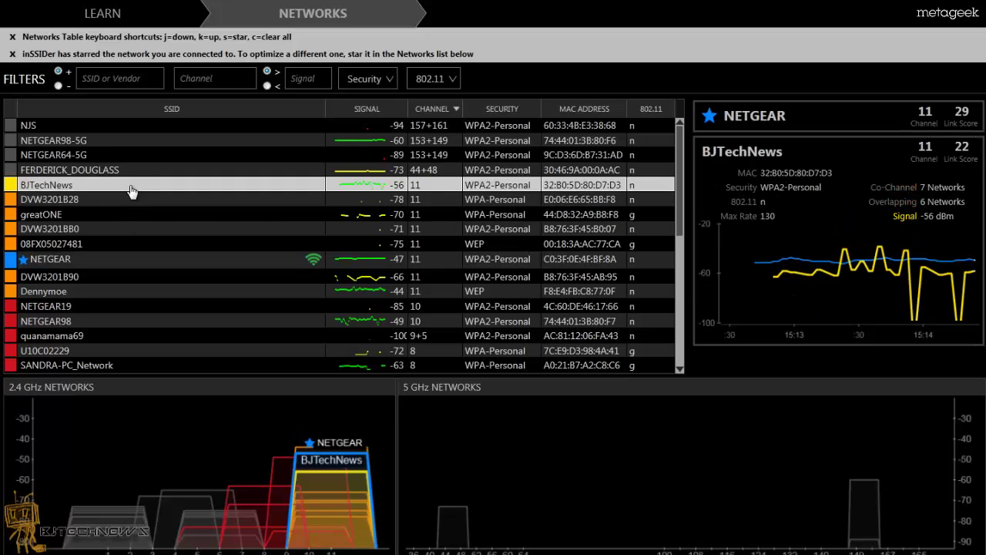